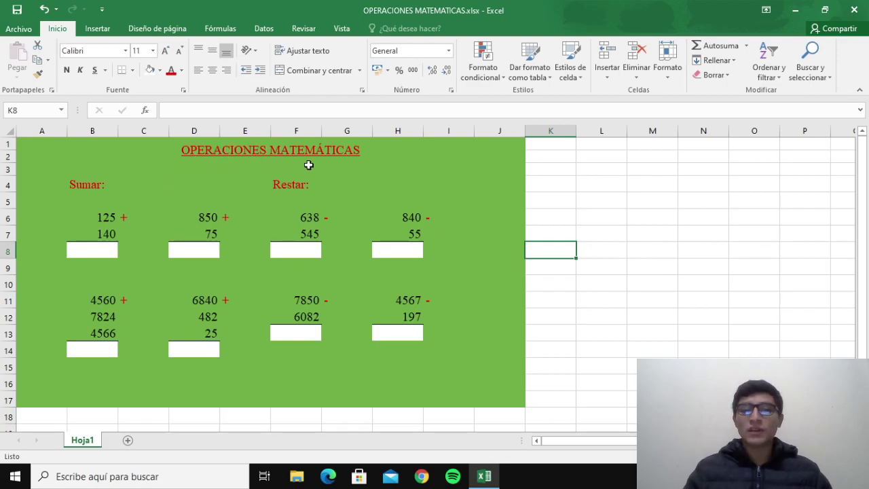
Enter 265 as a fixed result in cell B8 for the first addition
click(588, 305)
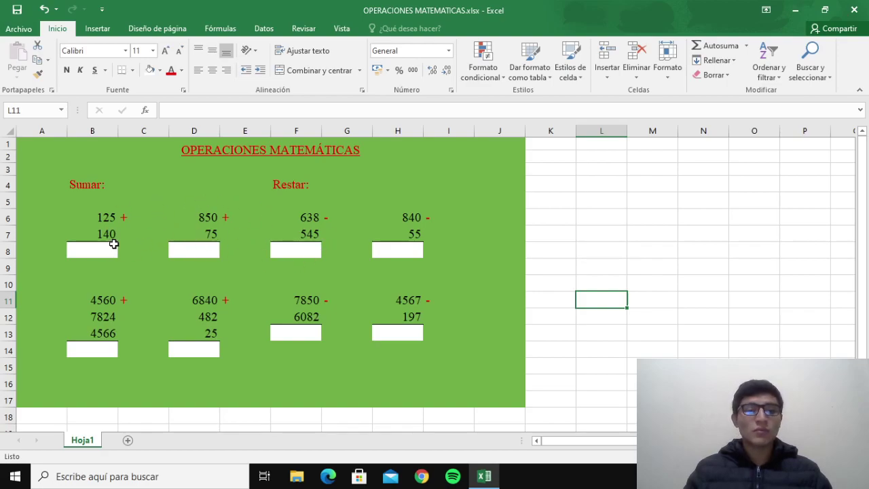
click(103, 250)
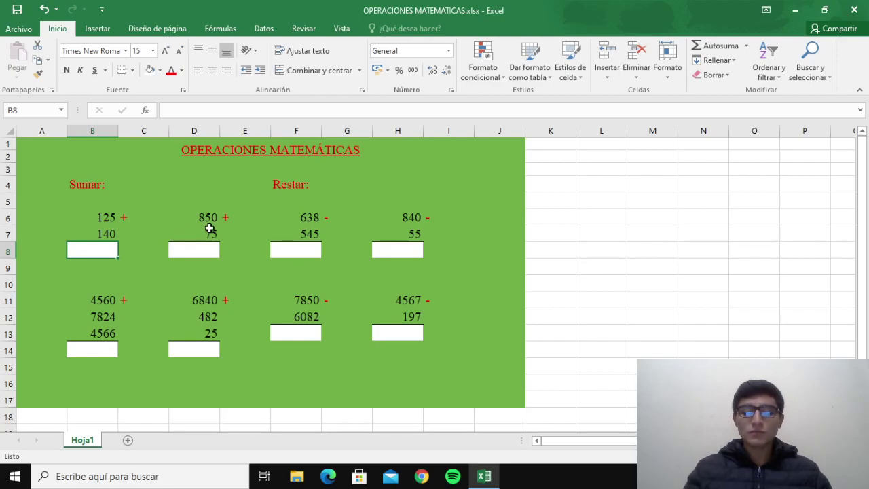
text(2)
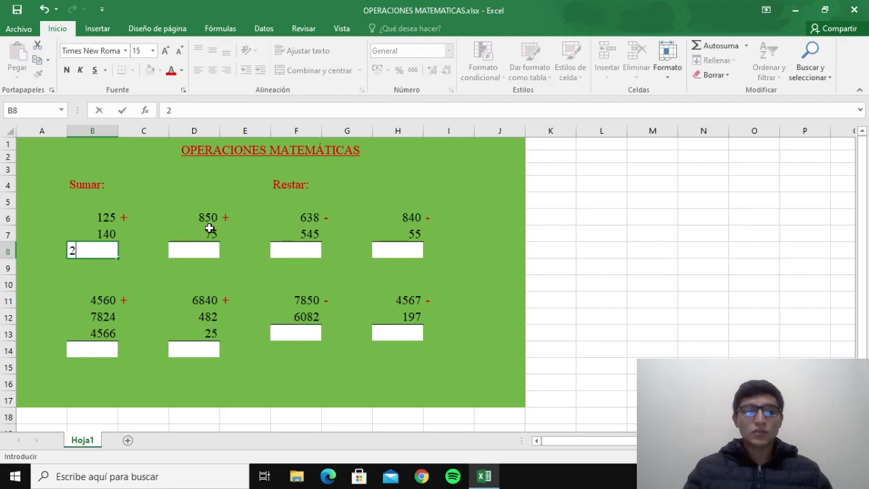
text(65)
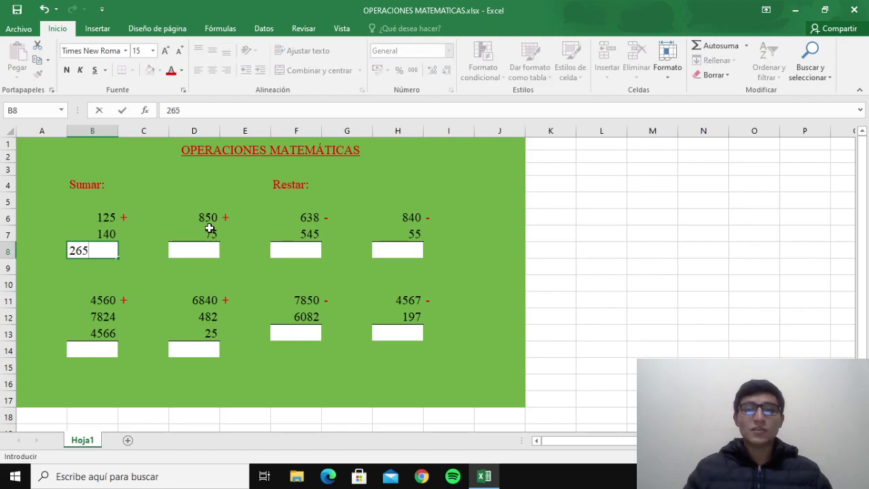
key(Return)
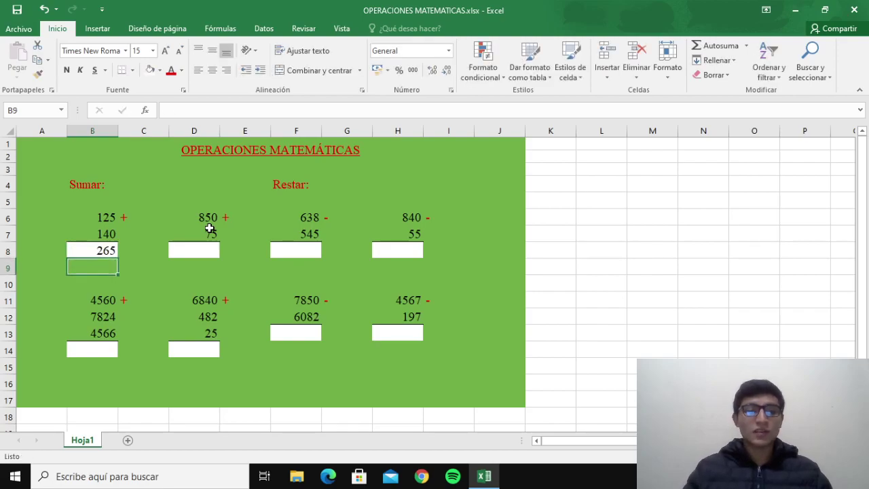
Change the second addend of the first addition, cell B7, to 100
click(111, 251)
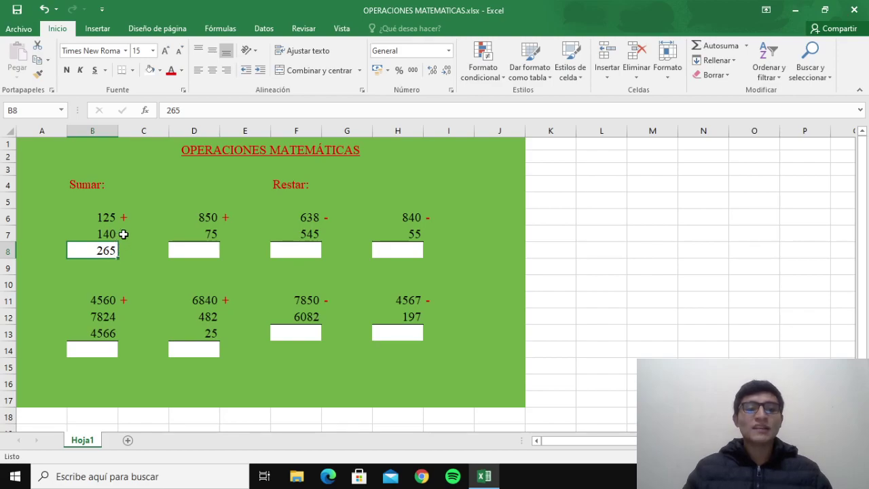
click(106, 234)
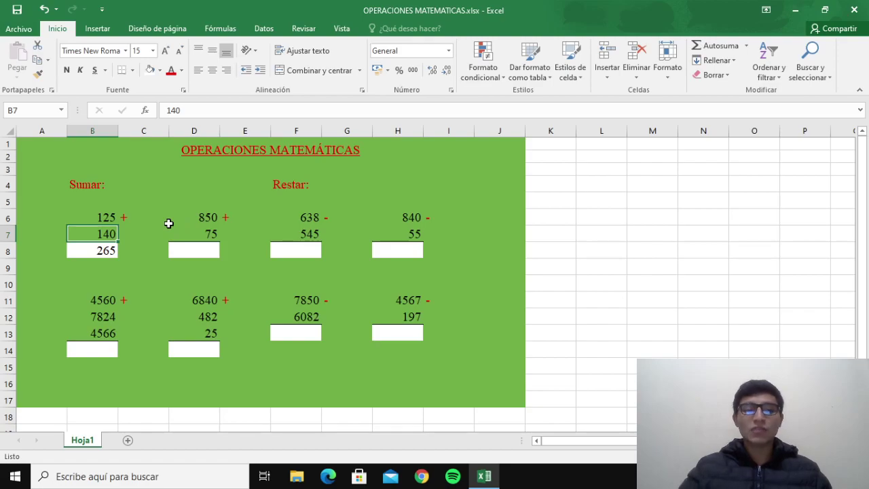
text(100)
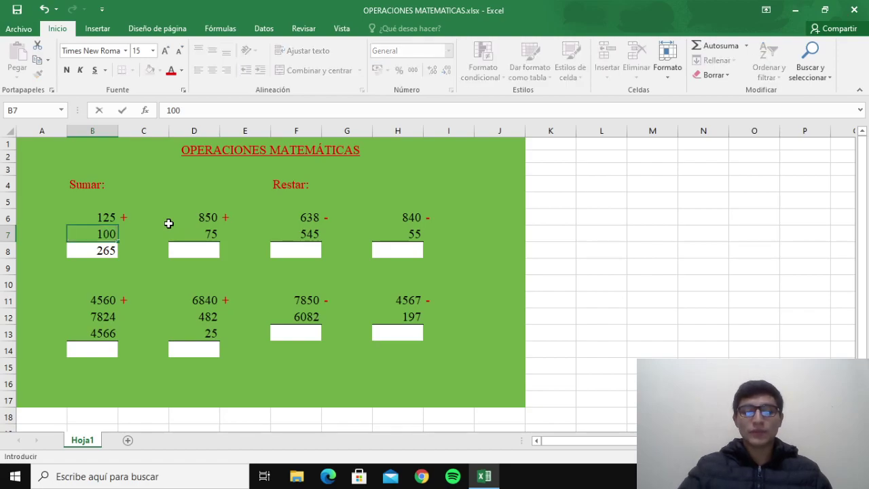
key(Return)
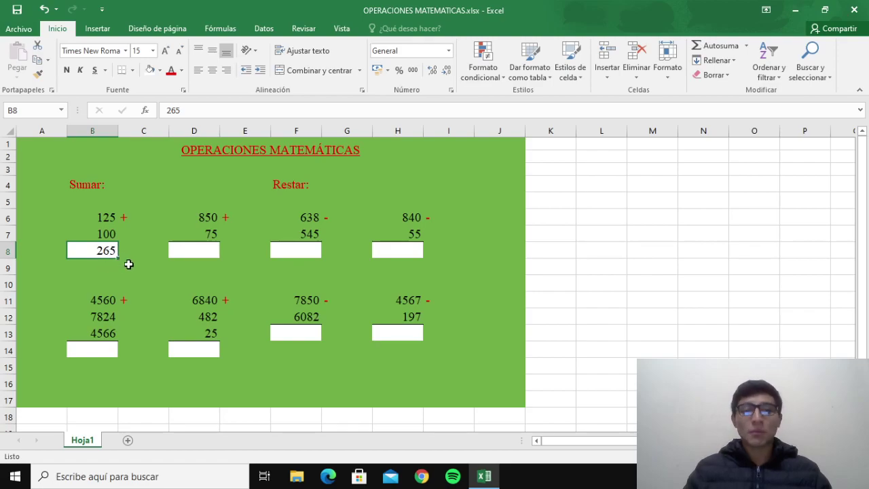
Undo the change to cell B7 and clear the fixed result from cell B8
key(ctrl+z)
click(90, 249)
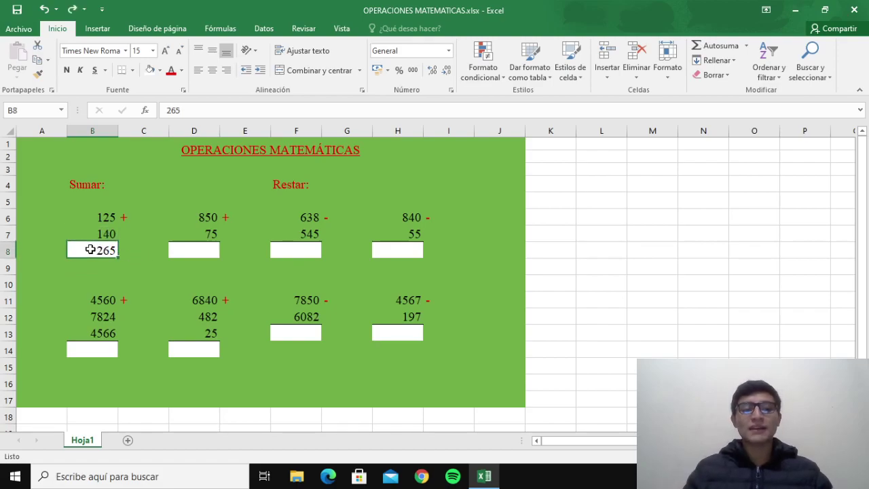
key(Delete)
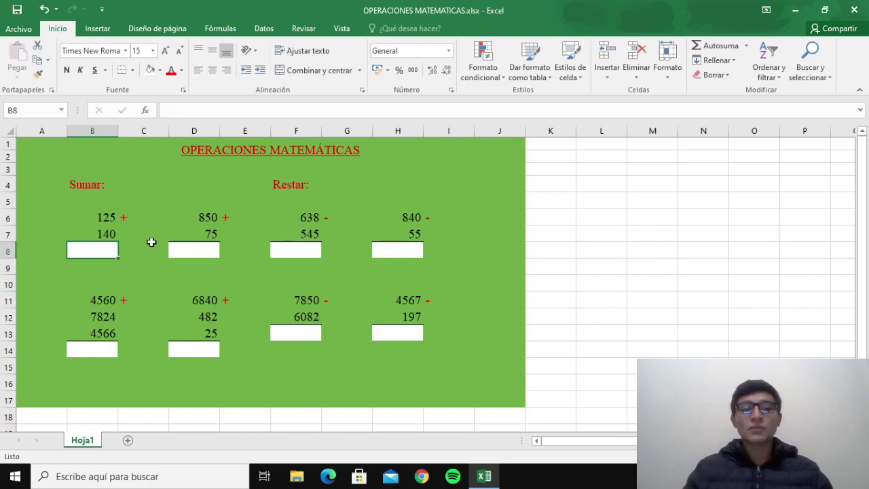
click(123, 264)
click(101, 252)
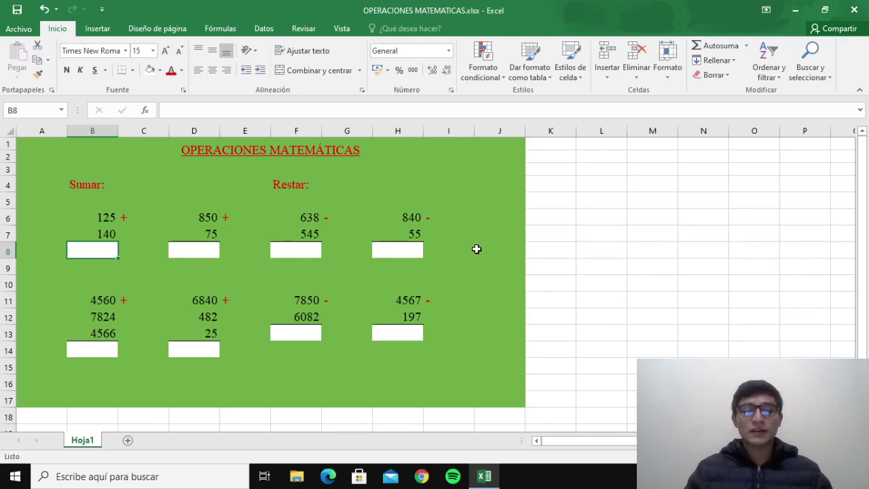
click(91, 261)
click(94, 253)
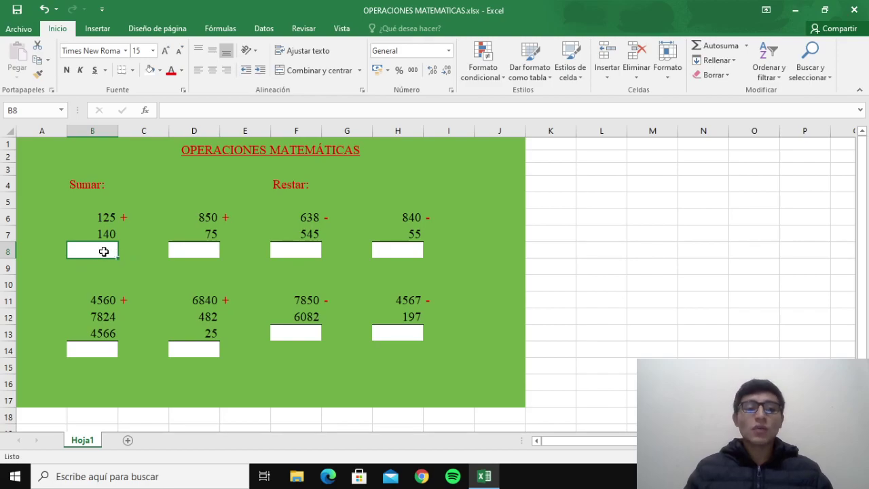
click(88, 184)
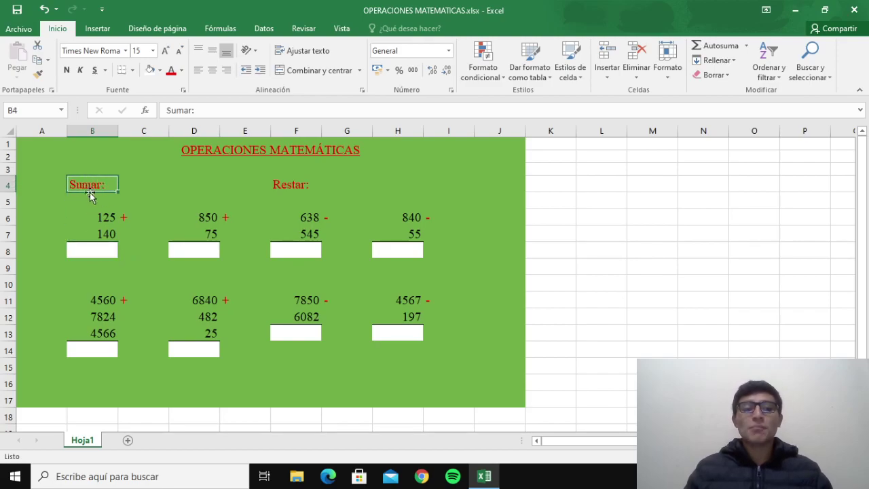
Enter the formula =B6+B7 in cell B8 to add the first pair of numbers
click(100, 252)
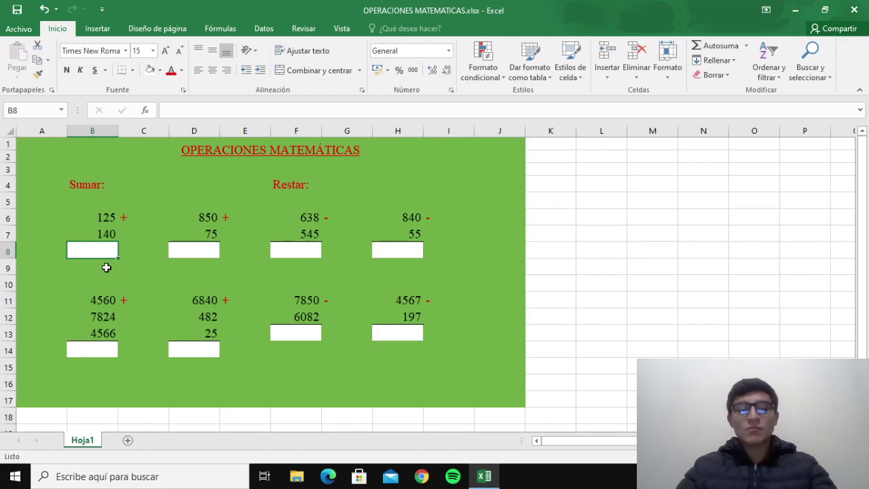
text(=)
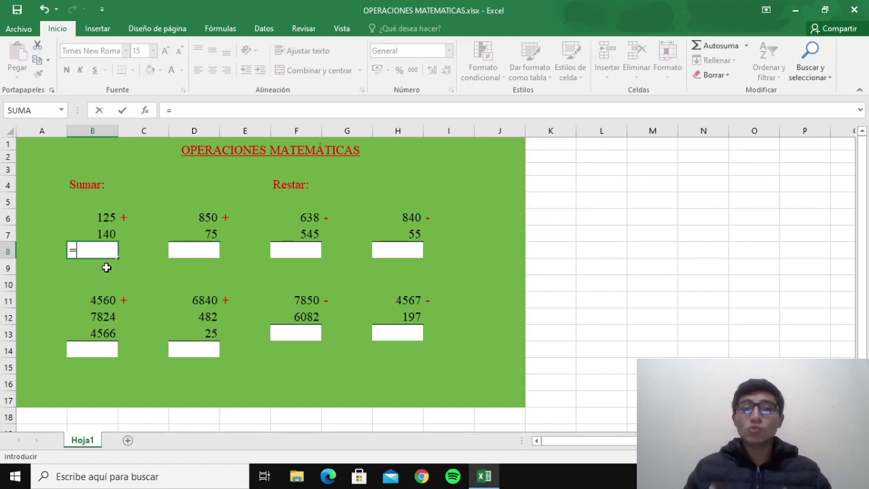
click(87, 217)
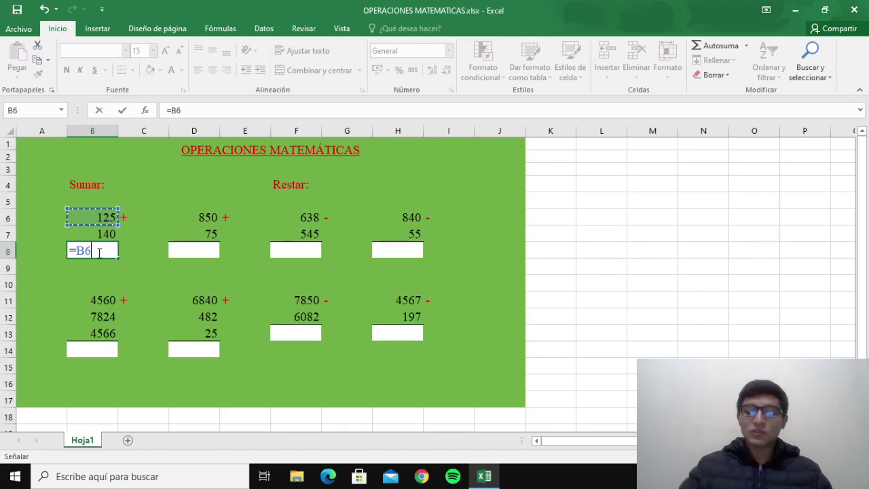
text(+)
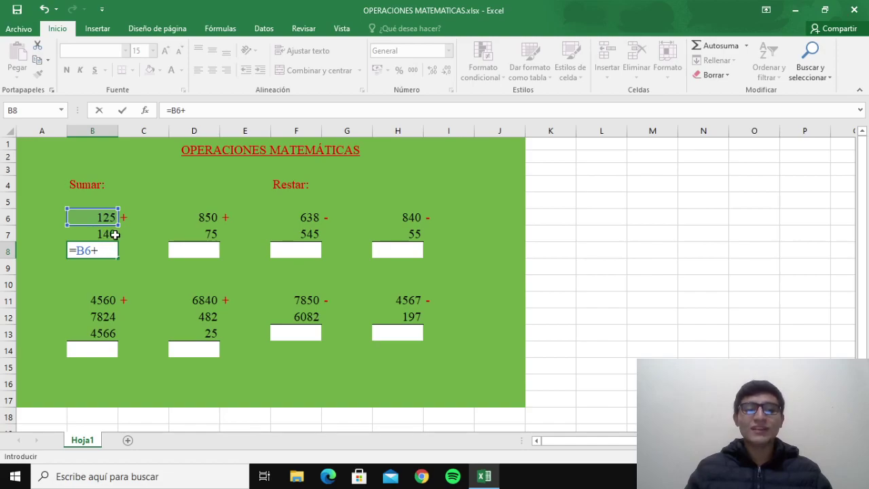
click(99, 233)
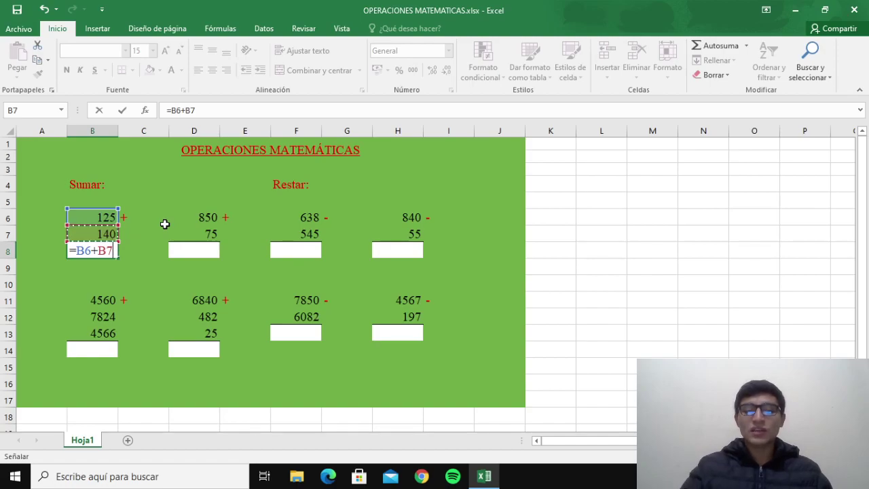
key(Return)
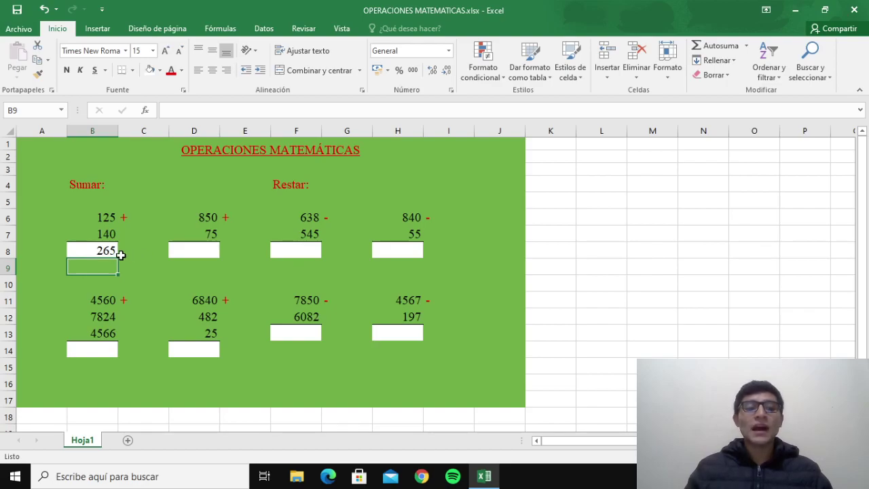
Set cell B7 to 100 to test the recalculation of the sum formula in B8
click(111, 250)
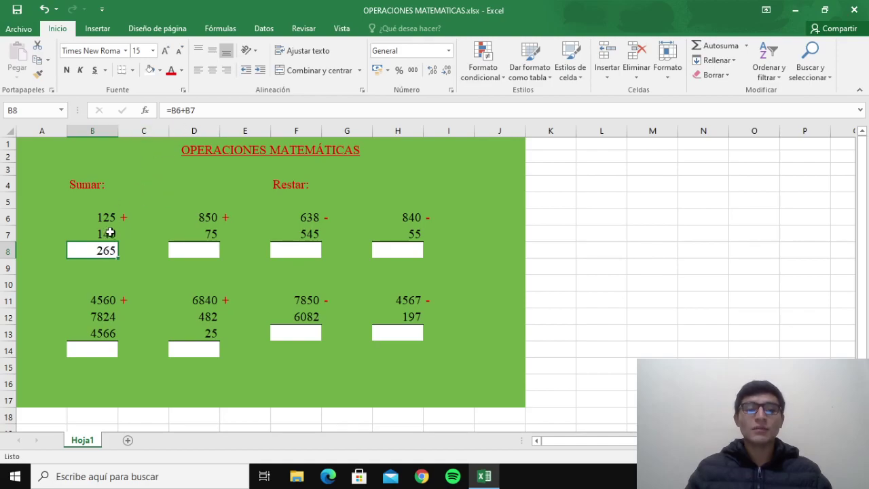
click(105, 235)
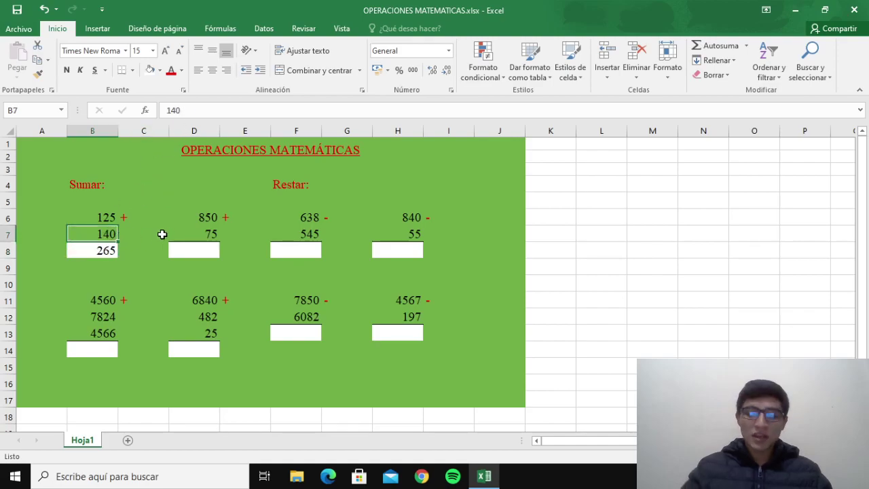
text(100)
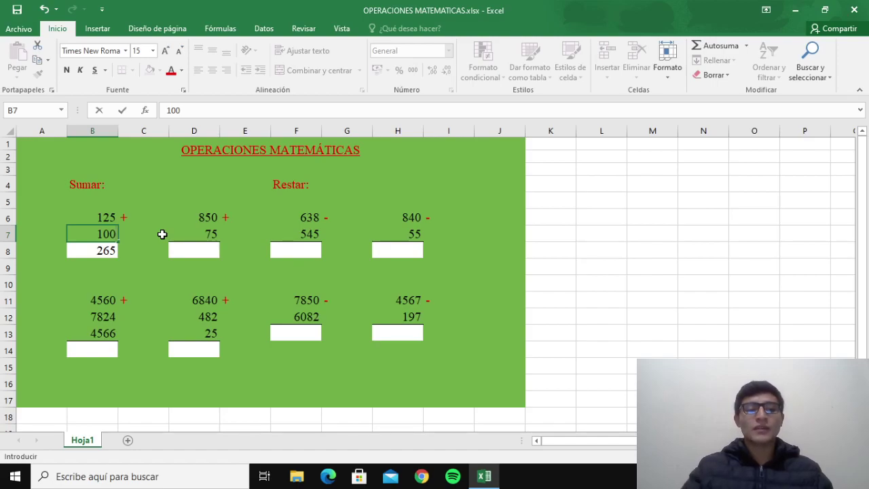
key(Return)
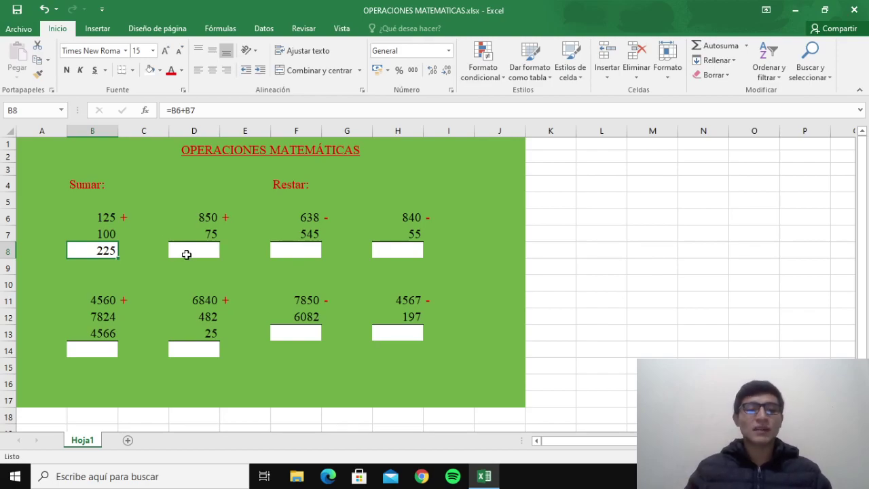
Enter the formula =D6+D7 in cell D8 to add the second pair of numbers
click(190, 252)
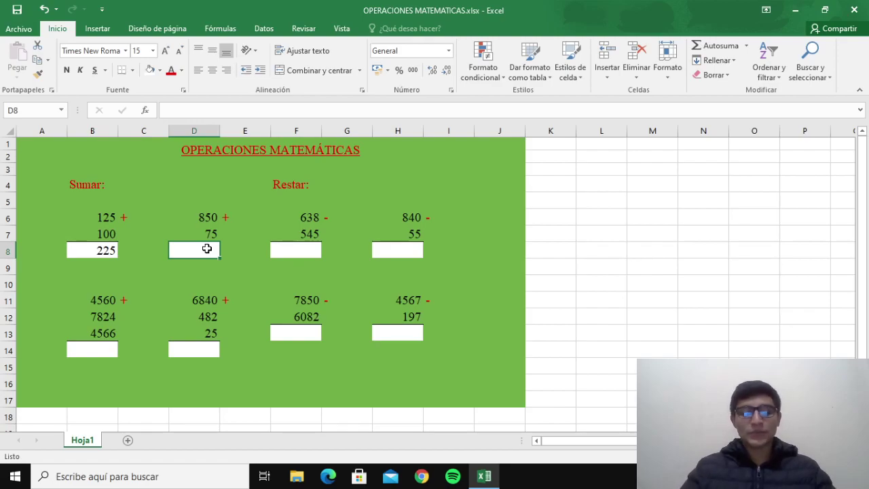
text(=)
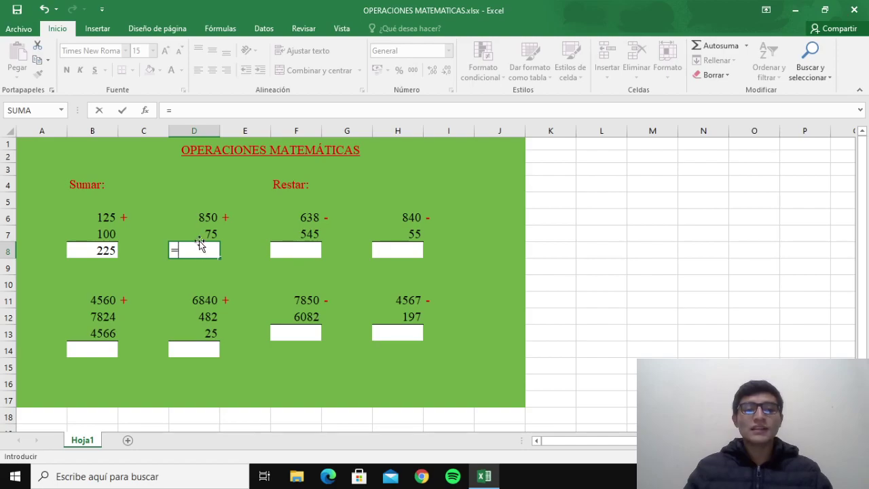
click(190, 219)
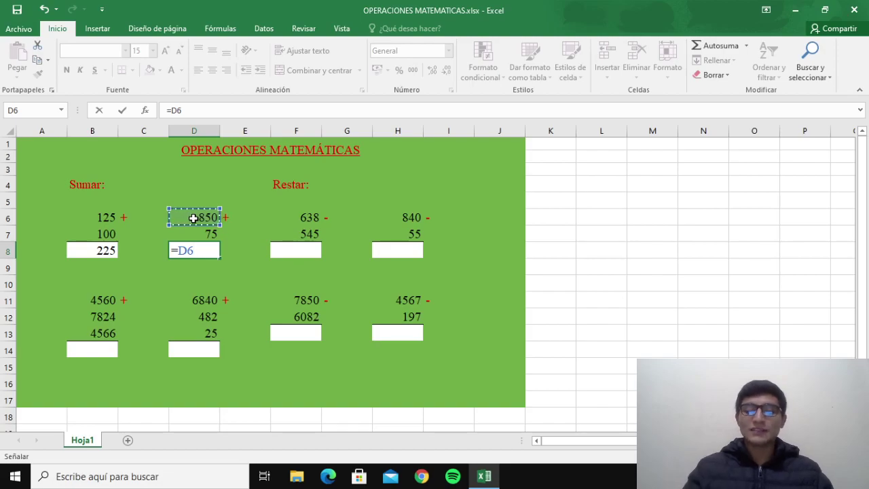
text(+)
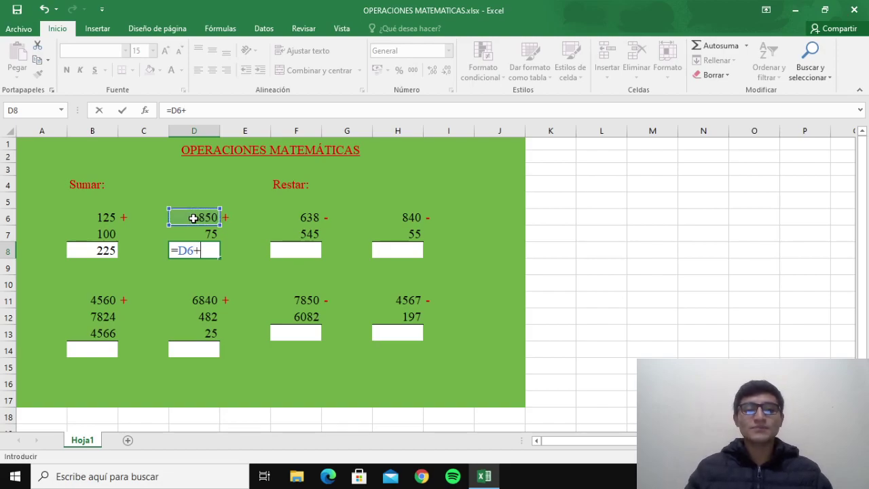
click(202, 234)
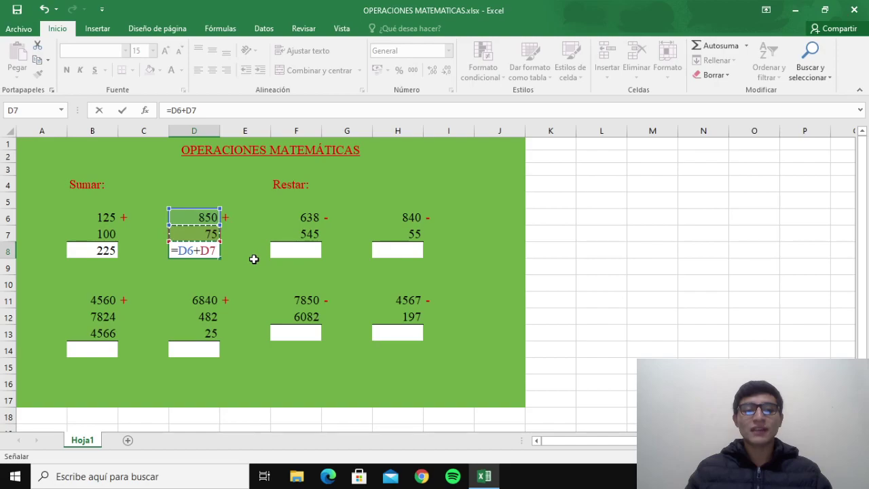
key(Return)
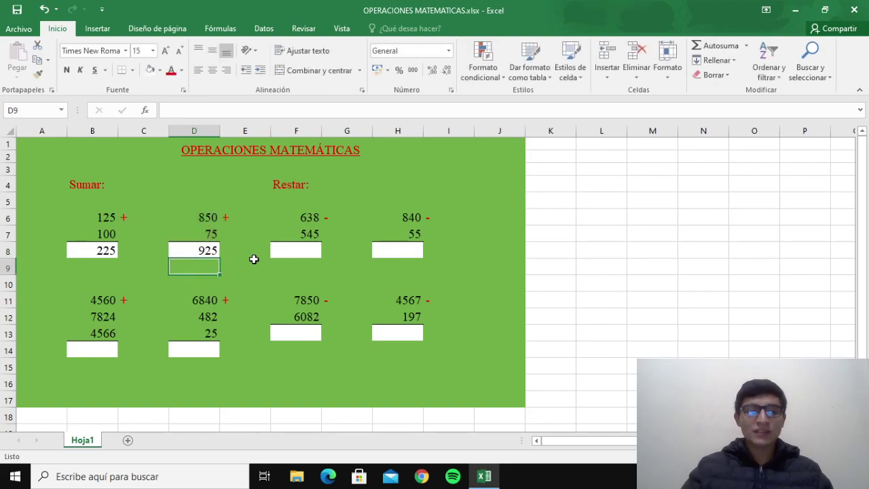
Set the second addend of the first addition, cell B7, back to 140
click(188, 250)
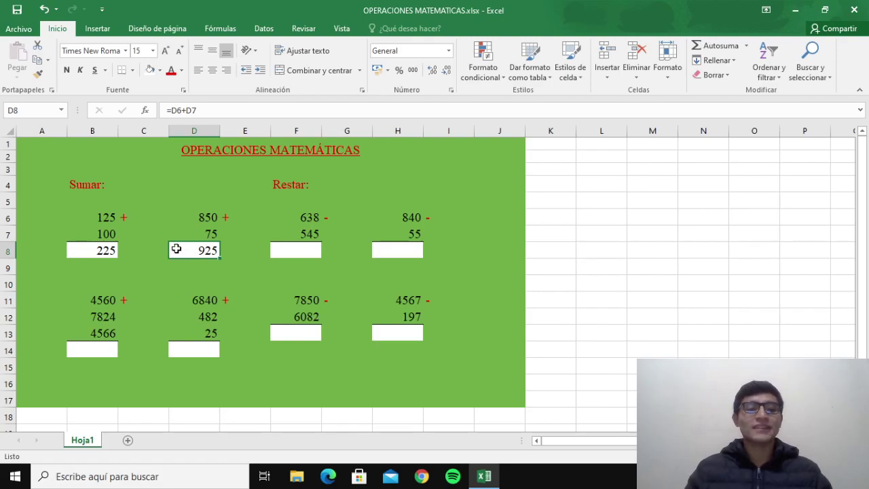
click(102, 234)
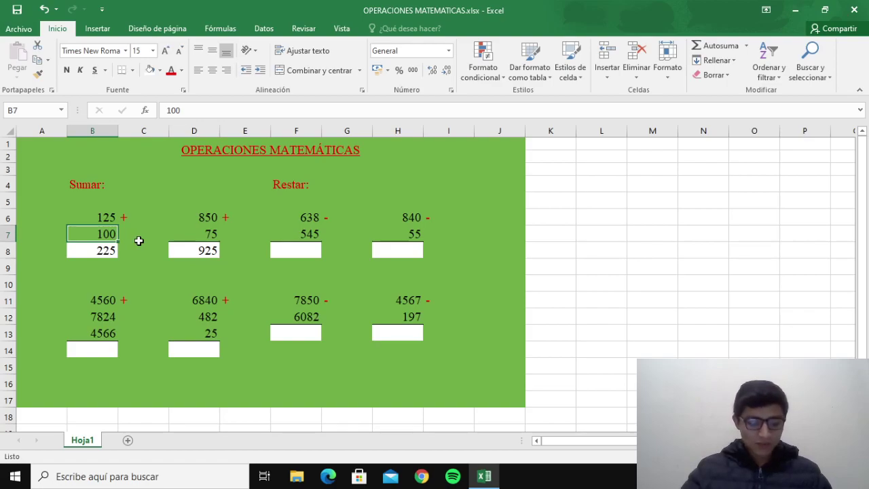
text(140)
key(Return)
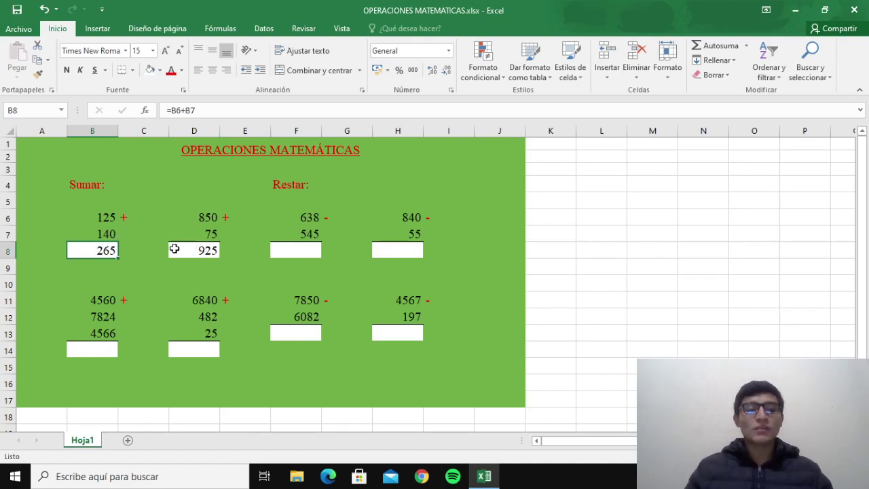
Set cell D7 to 100 to test the recalculation of the sum formula in D8
click(194, 250)
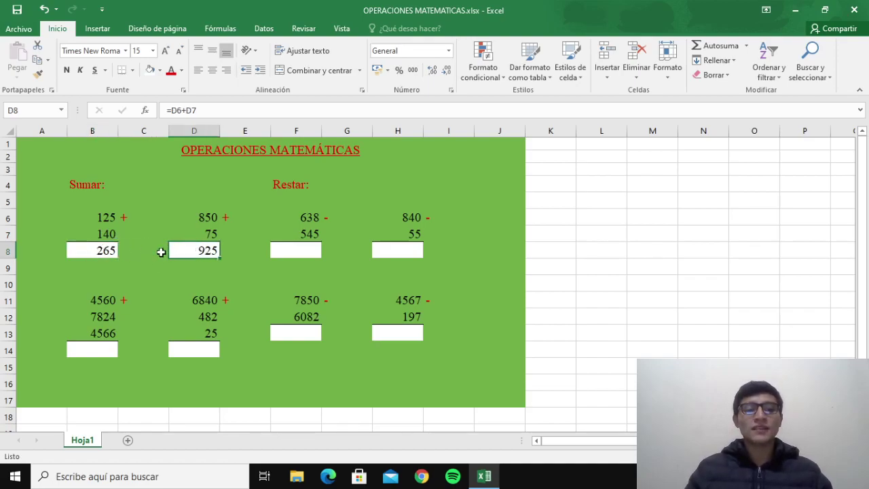
click(204, 235)
text(100)
key(Return)
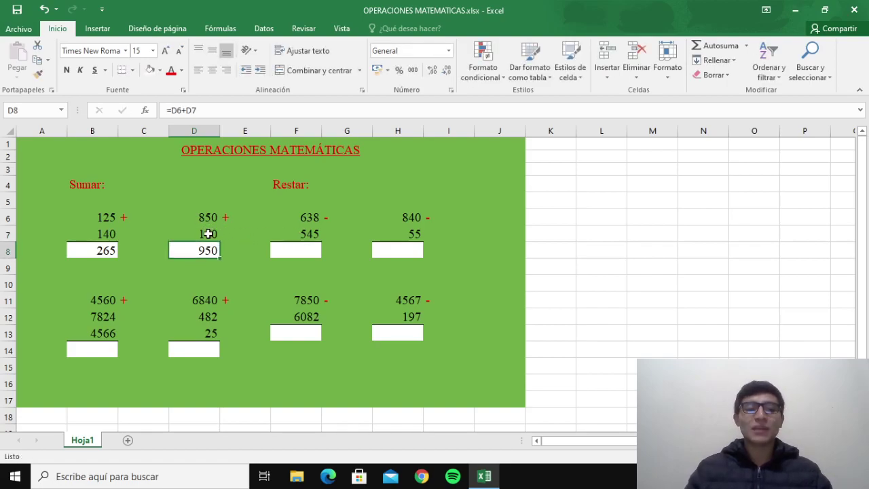
Undo the last value change in cell D7, the second addend of the second addition
key(ctrl+z)
click(209, 279)
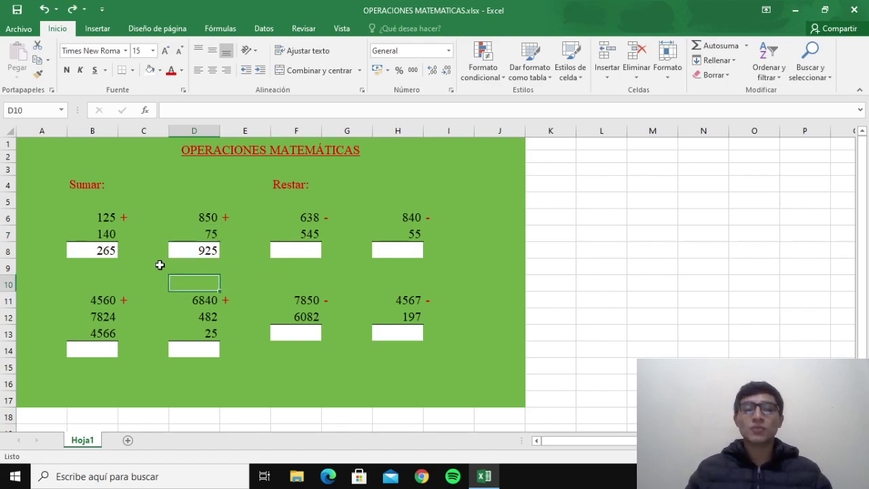
Enter the formula =B11+B12+B13 in cell B14 to add the three numbers above it
click(103, 352)
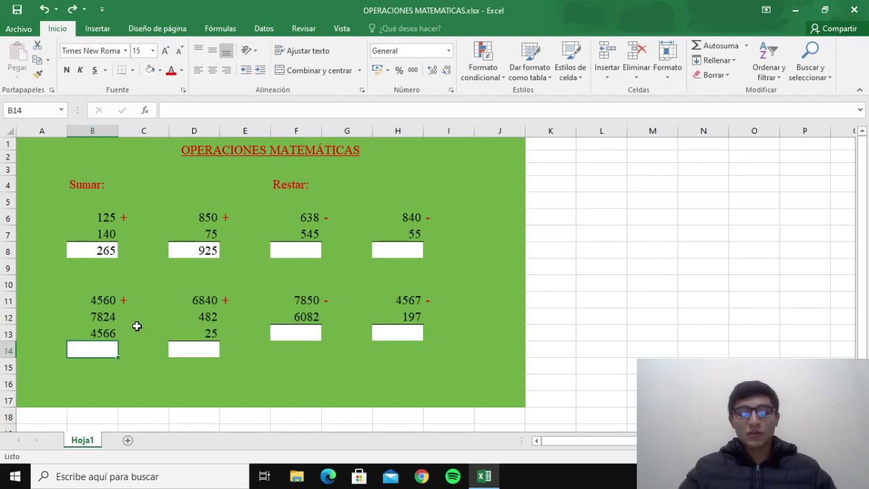
text(=)
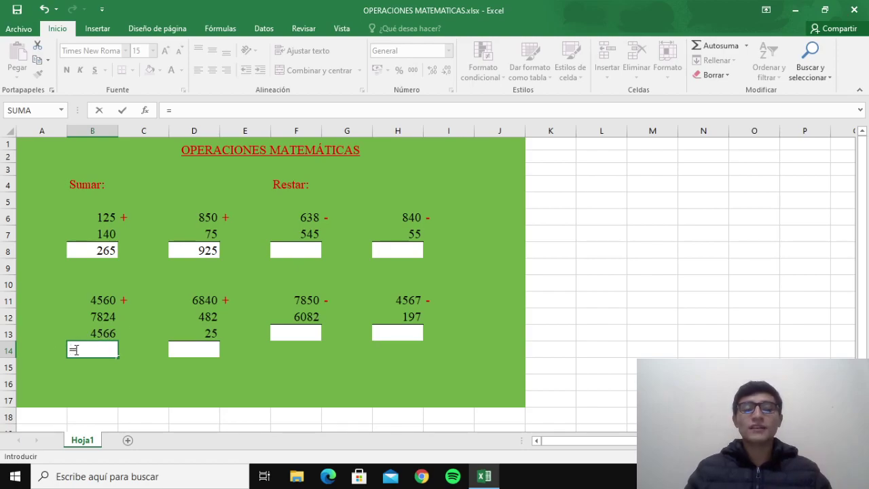
click(101, 300)
click(93, 300)
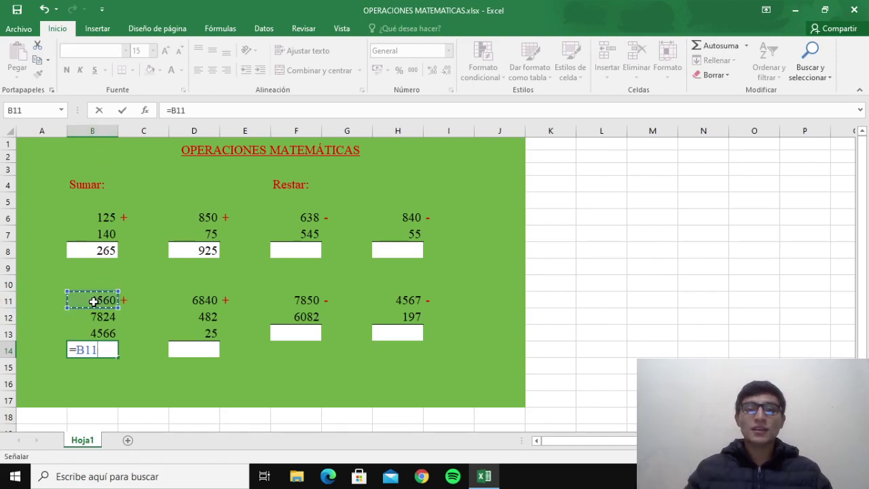
text(+)
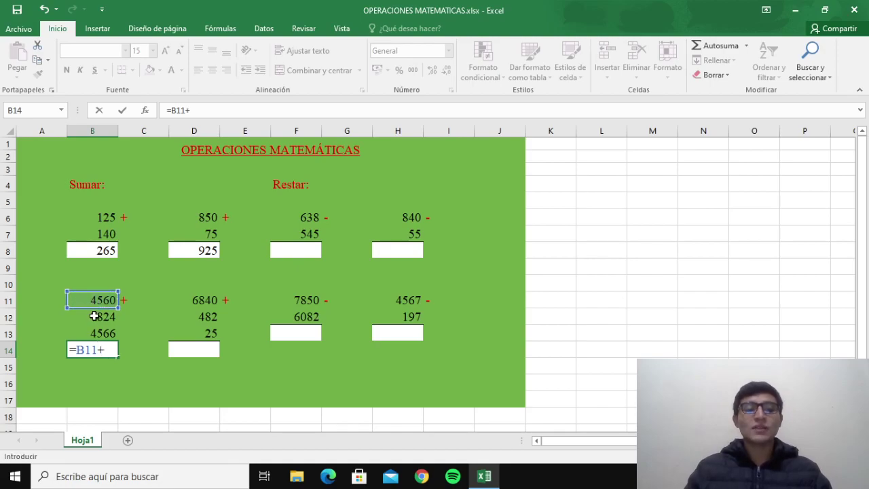
click(94, 316)
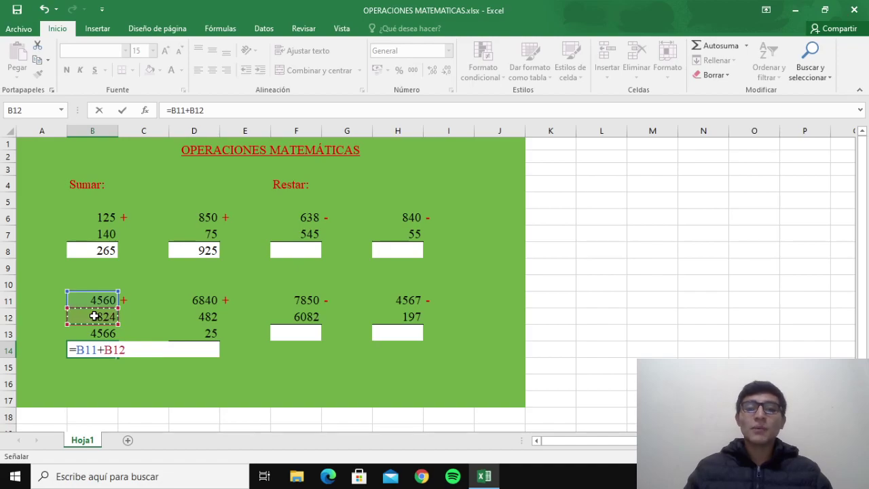
text(+)
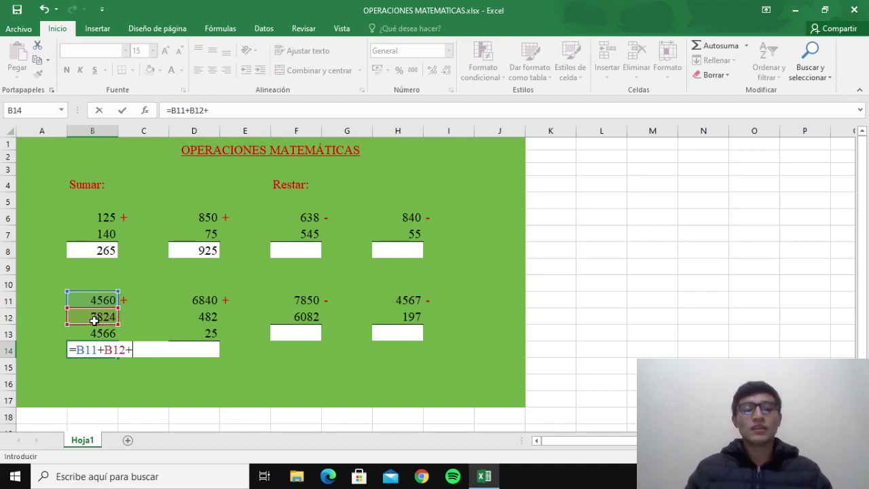
click(99, 333)
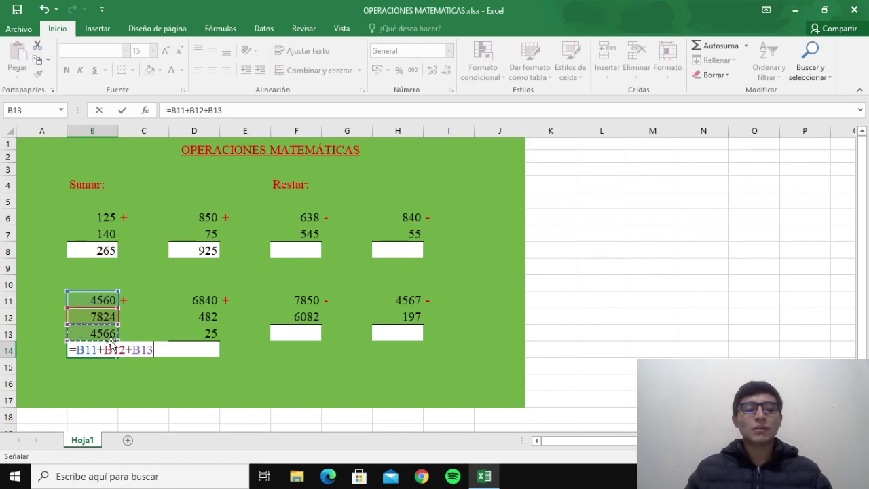
key(Return)
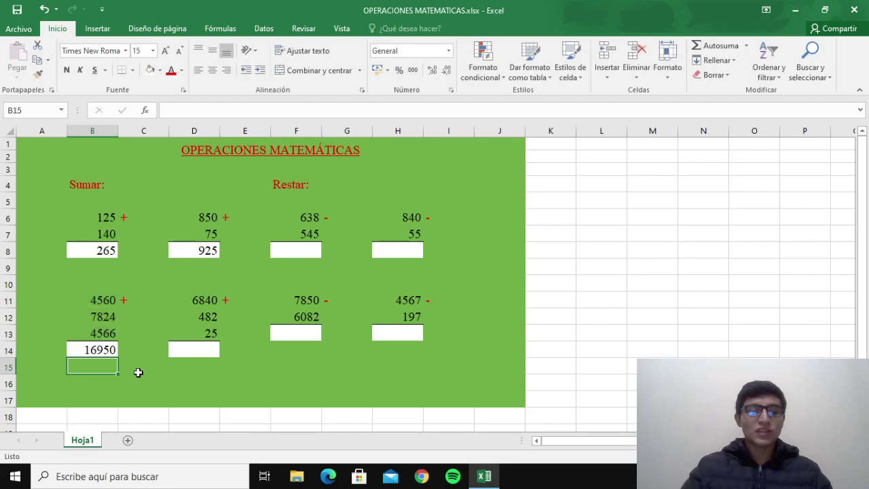
Enter the formula =D11+D12+D13 in cell D14 to add the fourth group of numbers
click(192, 350)
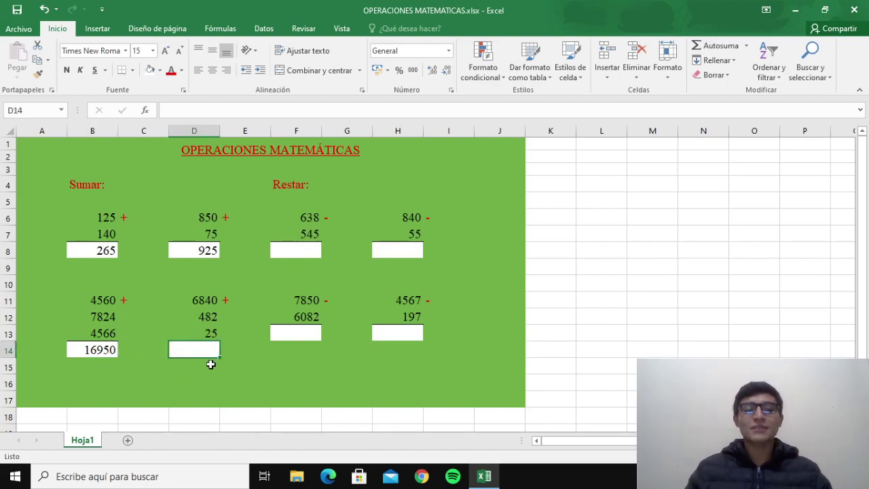
text(=)
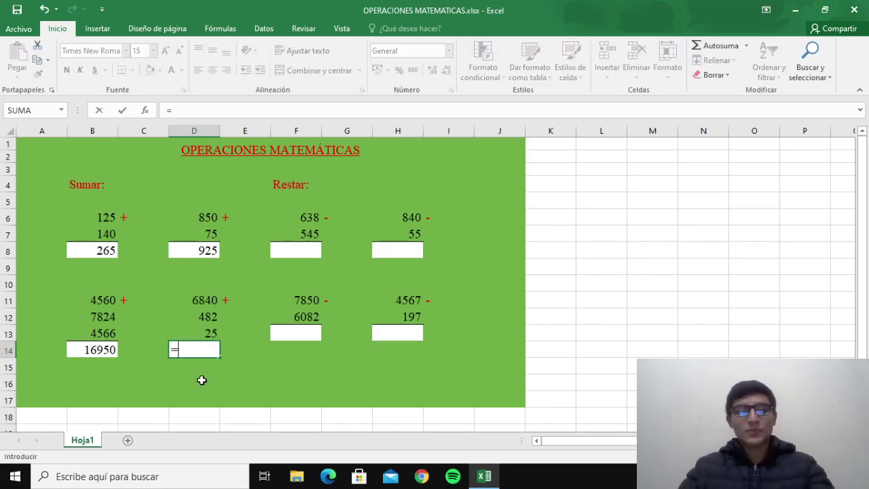
click(201, 303)
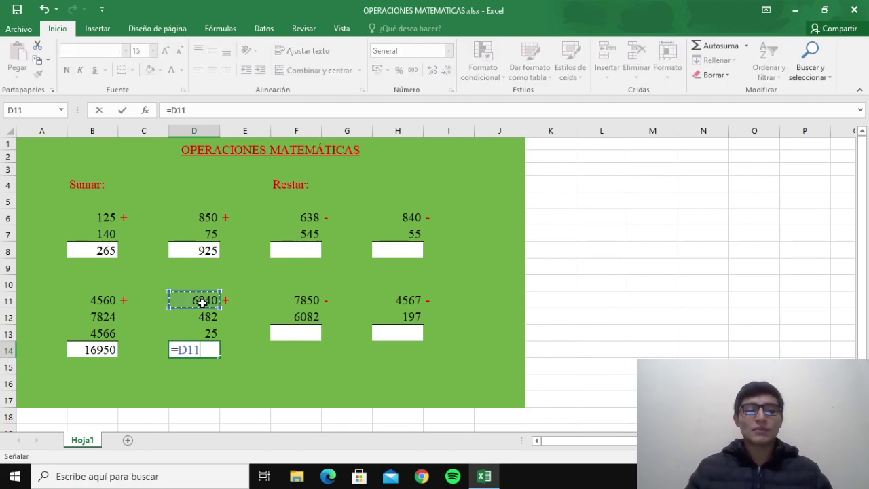
text(+)
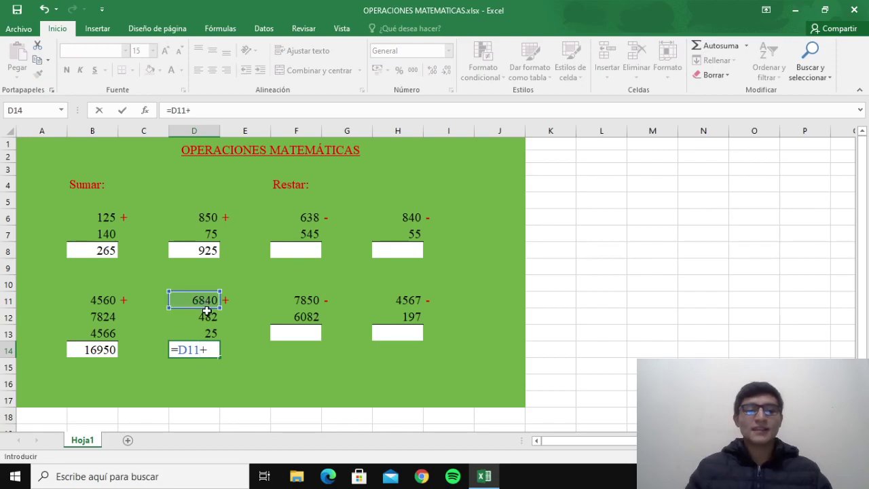
click(207, 315)
text(+)
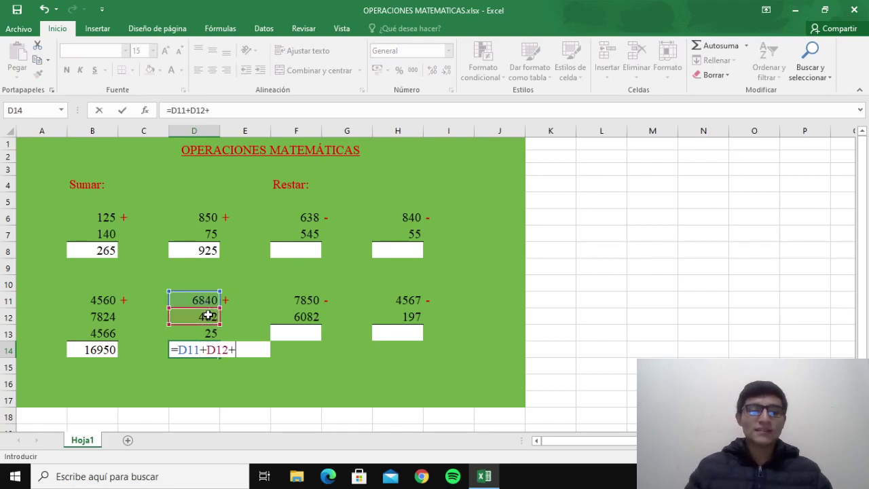
click(210, 331)
key(Return)
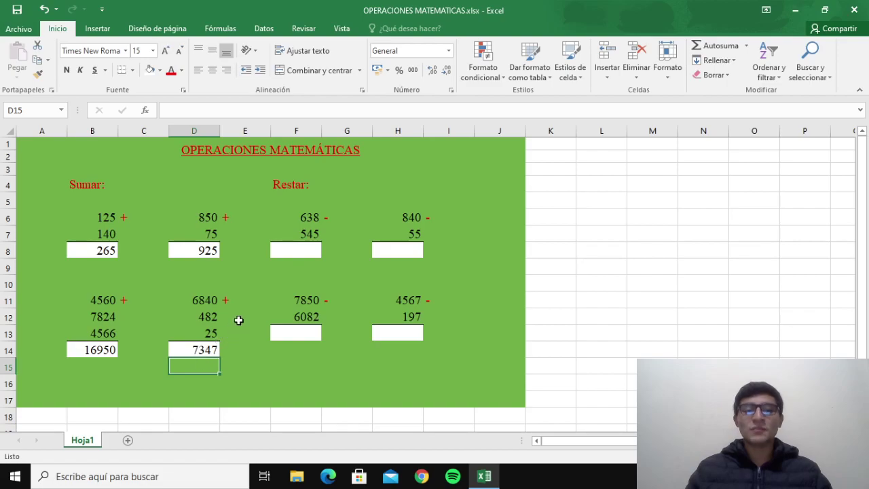
Enter the formula =F6-F7 in cell F8 to solve the first subtraction
click(305, 255)
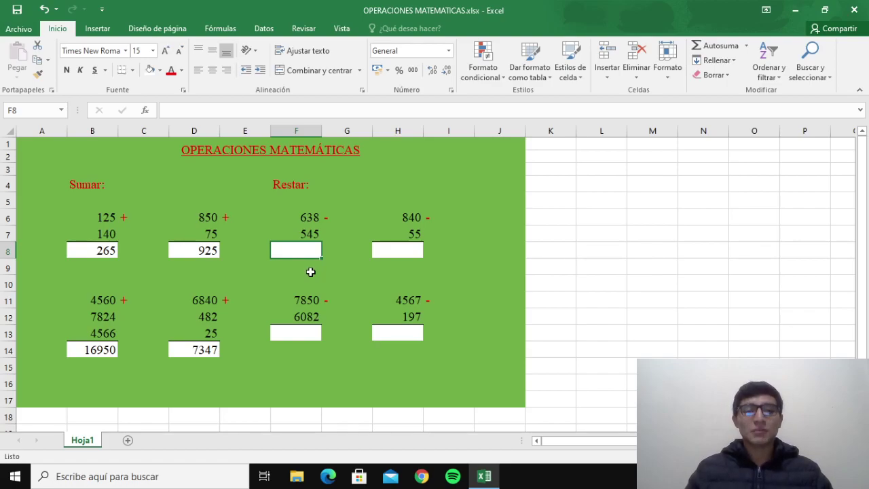
click(331, 218)
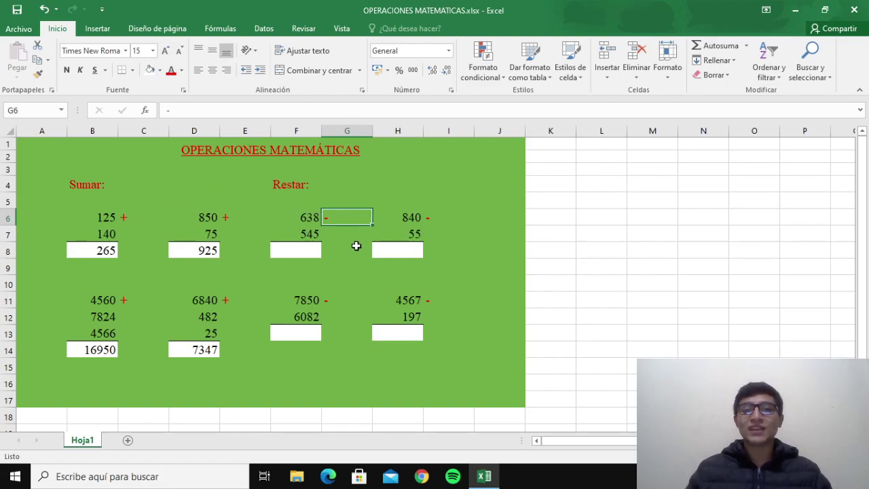
click(307, 250)
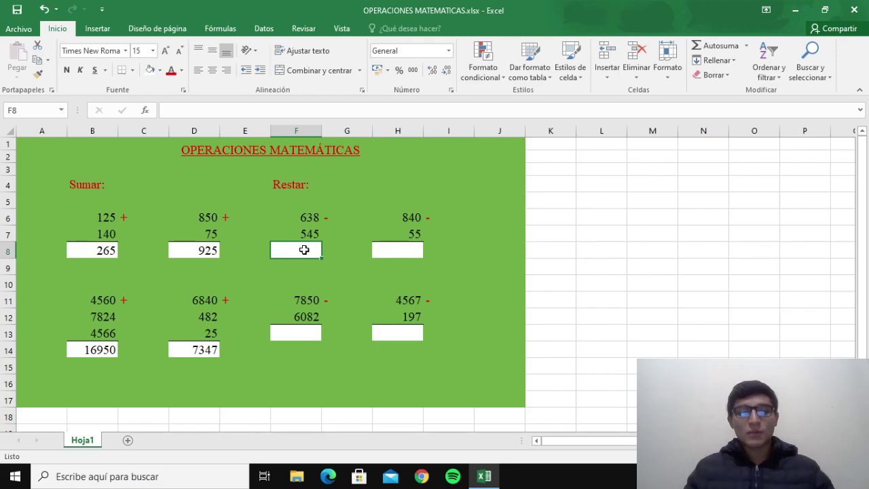
click(301, 269)
click(302, 250)
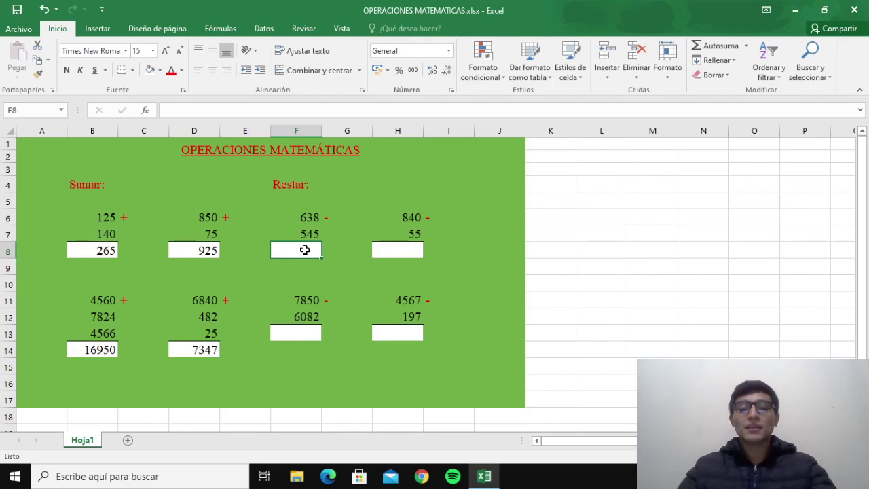
text(=)
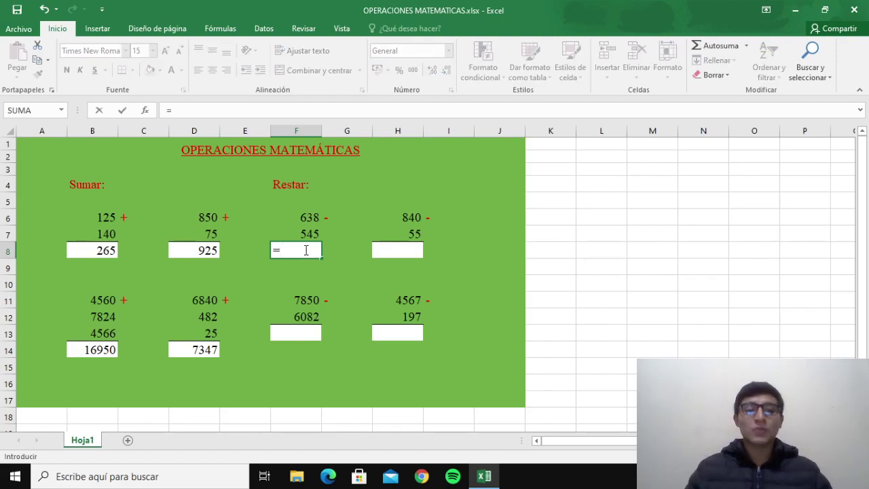
click(309, 217)
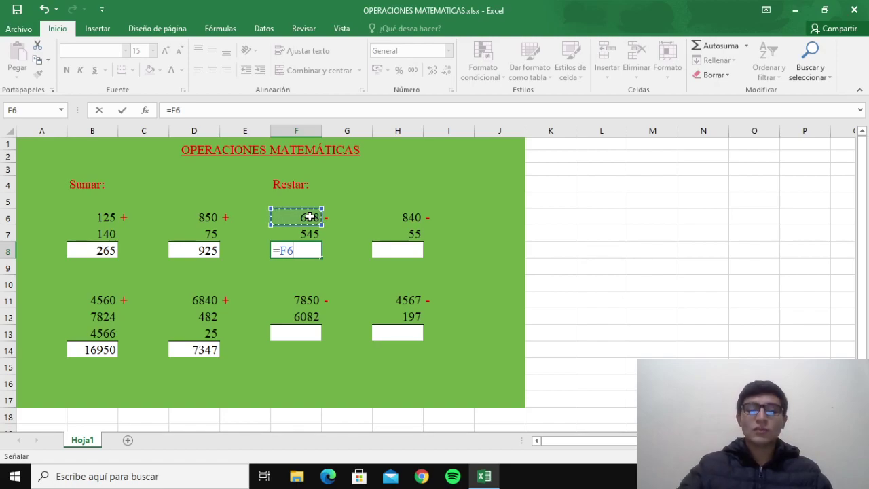
text(-)
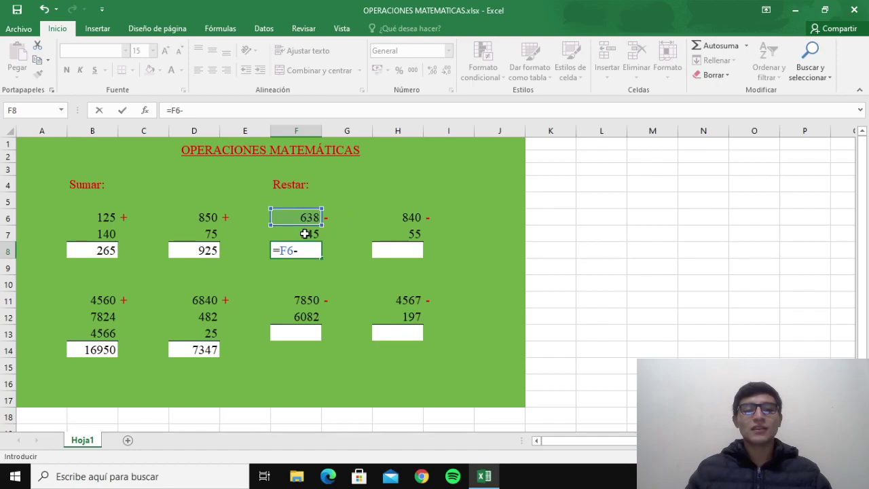
click(305, 234)
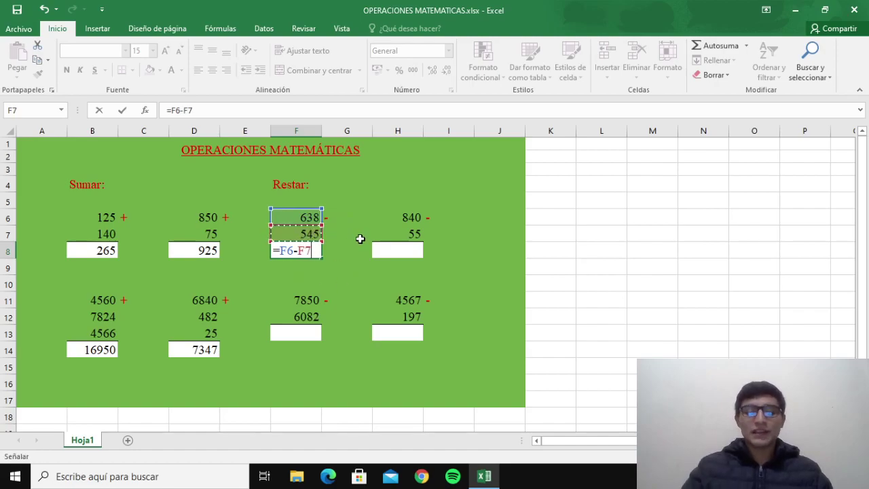
key(Return)
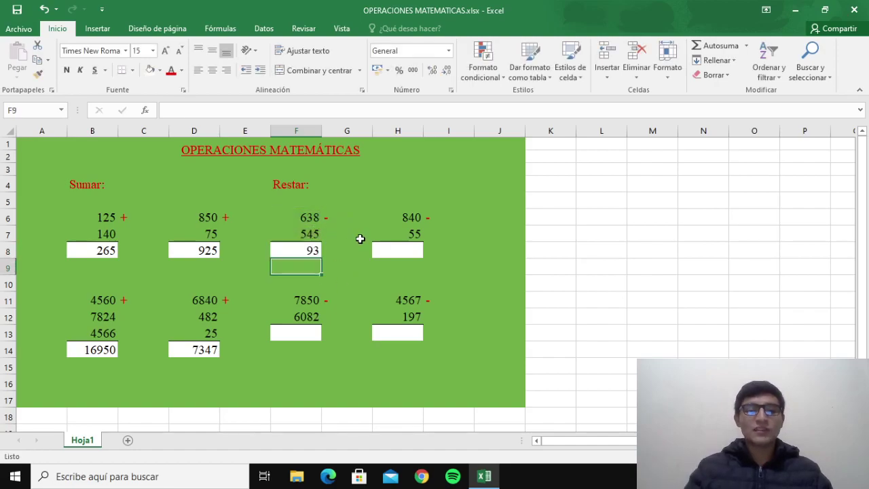
Enter the formula =H6-H7 in cell H8 to solve the second subtraction
click(396, 251)
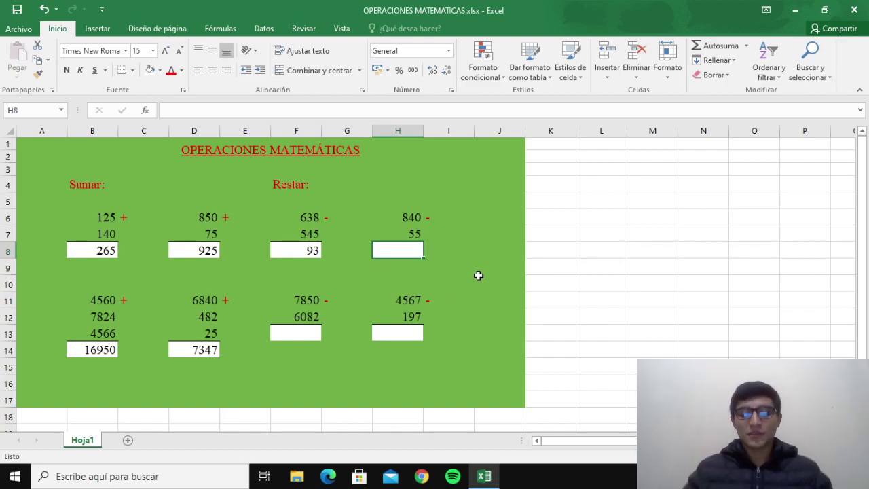
text(=)
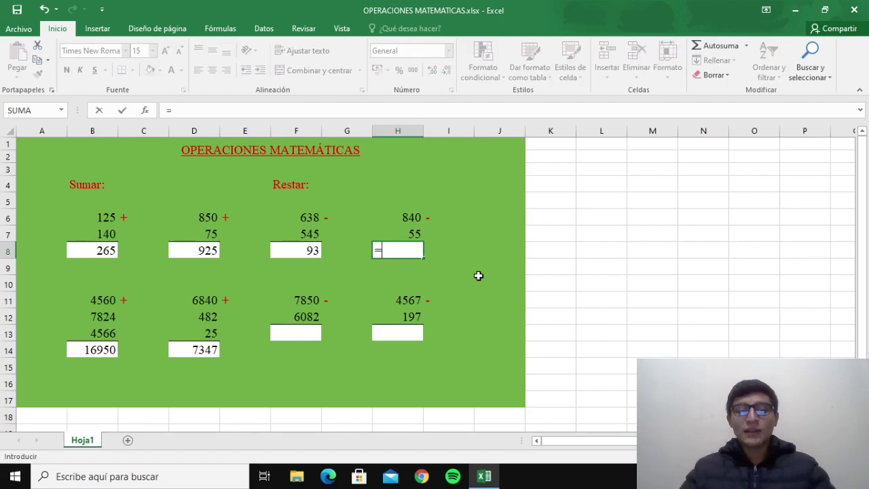
click(407, 218)
text(-)
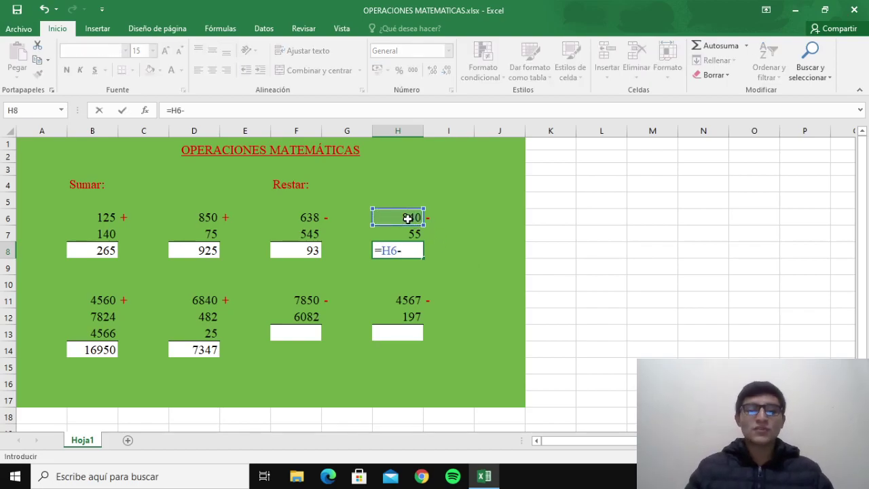
click(406, 233)
key(Return)
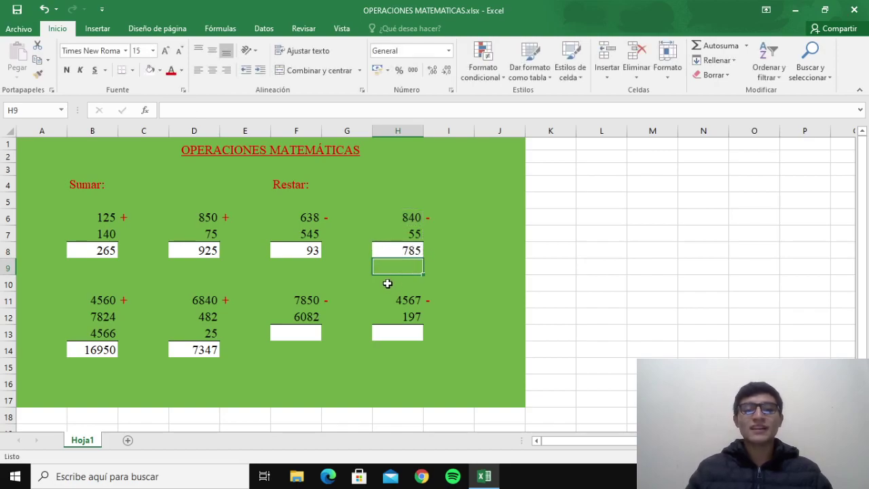
Enter the formula =F11-F12 in cell F13 to solve the third subtraction
click(305, 334)
text(=)
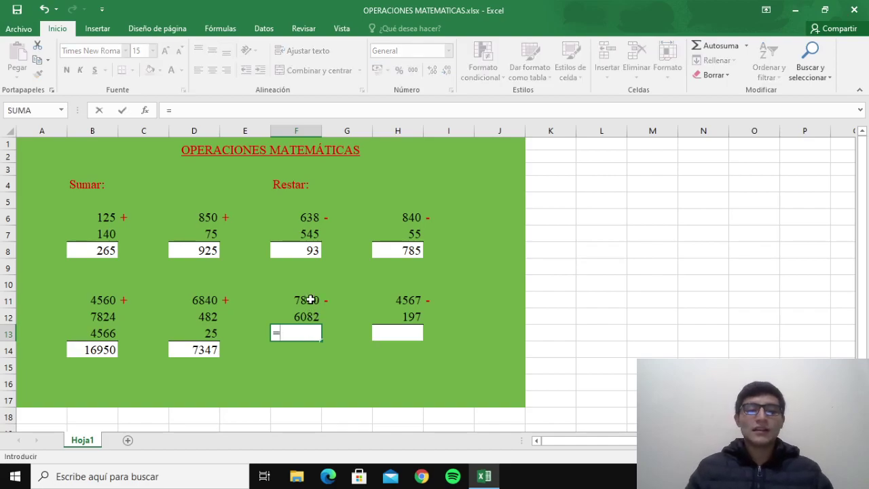
click(310, 299)
text(-)
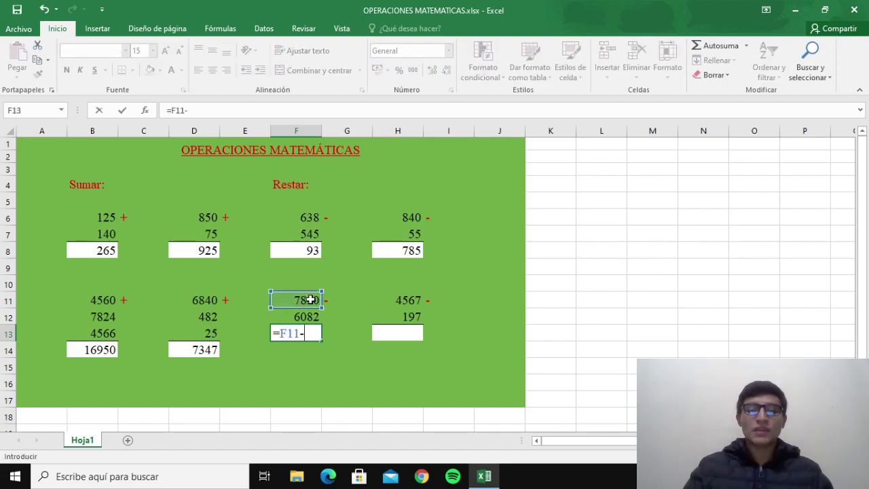
click(311, 315)
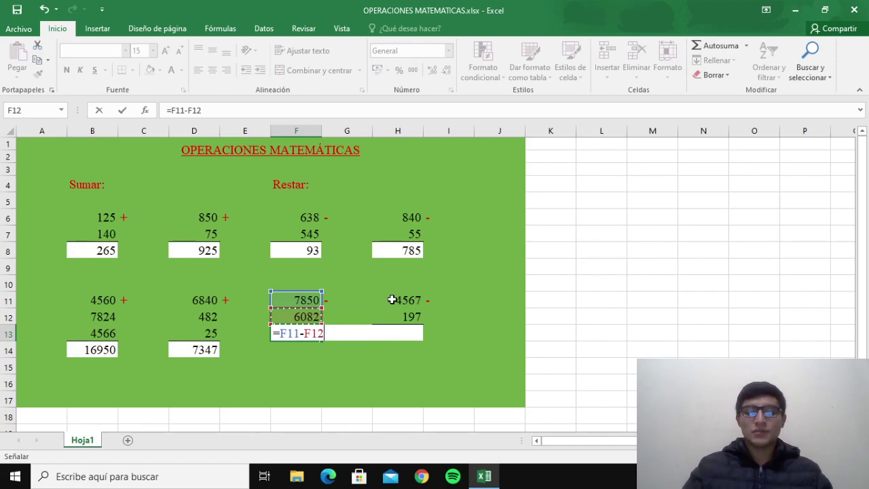
key(Return)
Enter the formula =H11-H12 in cell H13 to solve the last subtraction, and reselect that cell
click(409, 336)
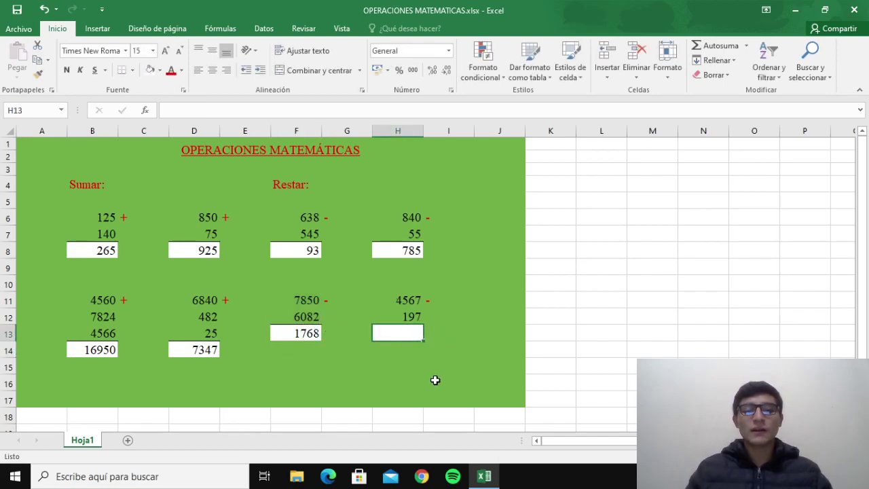
text(=)
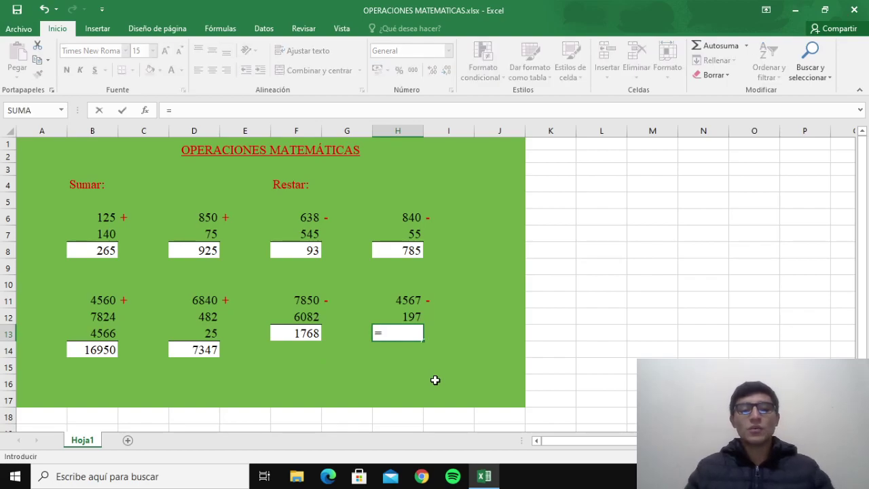
click(407, 300)
text(-)
click(412, 317)
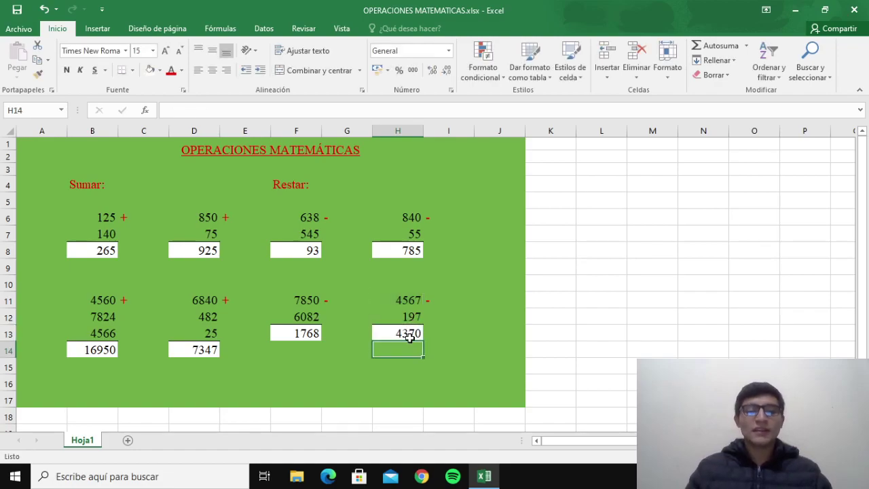
click(415, 333)
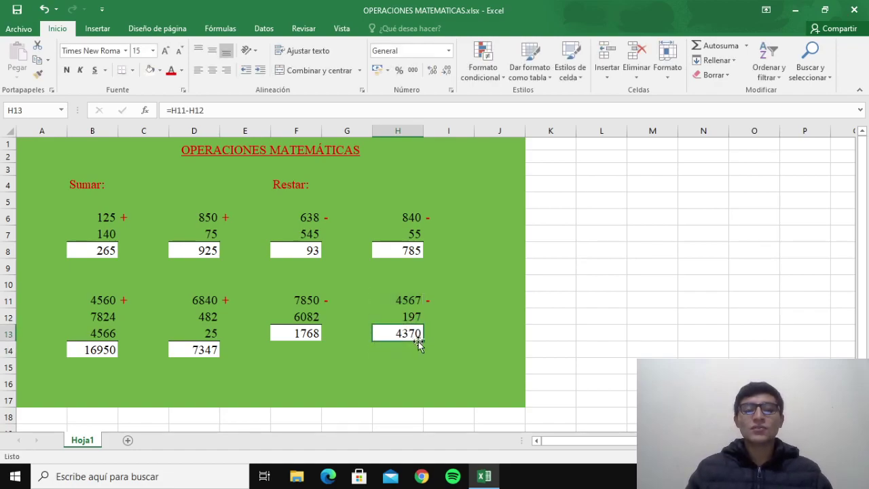